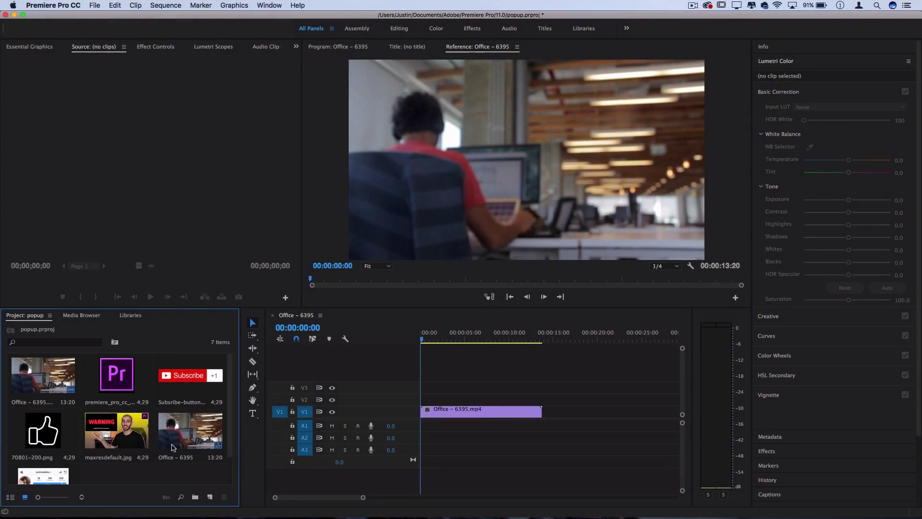
# - Place the Subscribe button image on track V2 above the office clip, starting around 5 seconds, and preview it
pyautogui.click(130, 385)
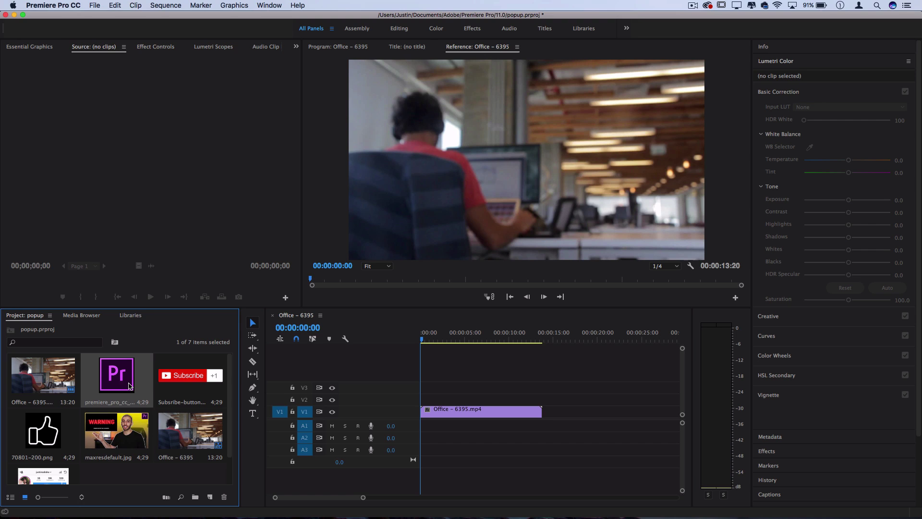
pyautogui.click(204, 385)
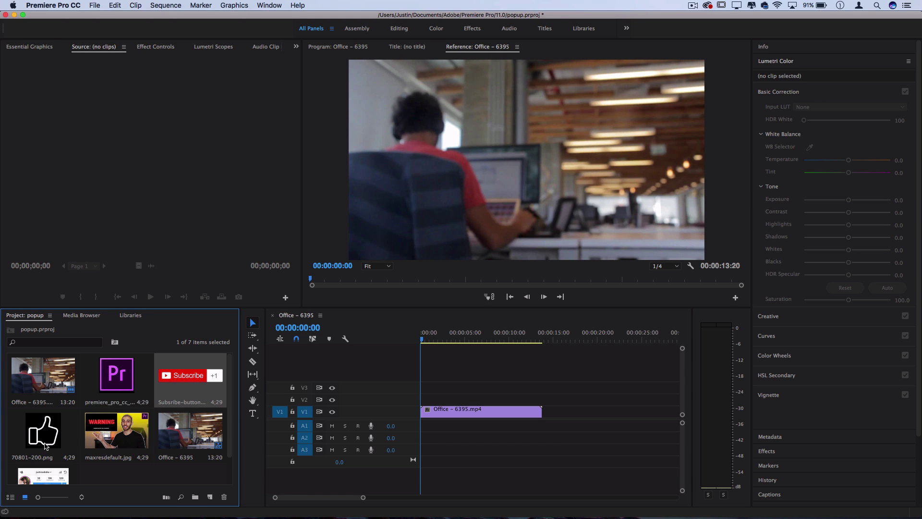
pyautogui.click(109, 436)
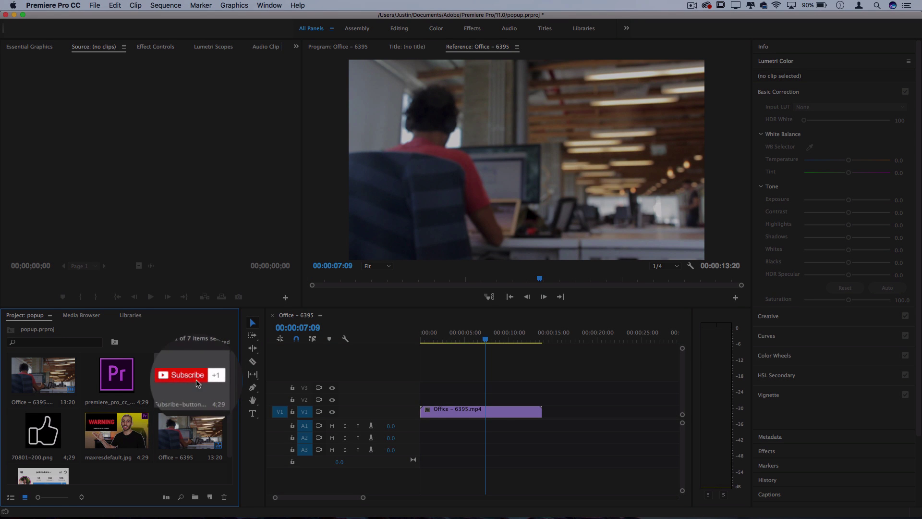
pyautogui.moveTo(188, 377); pyautogui.dragTo(471, 397)
pyautogui.click(465, 336)
pyautogui.press('space')
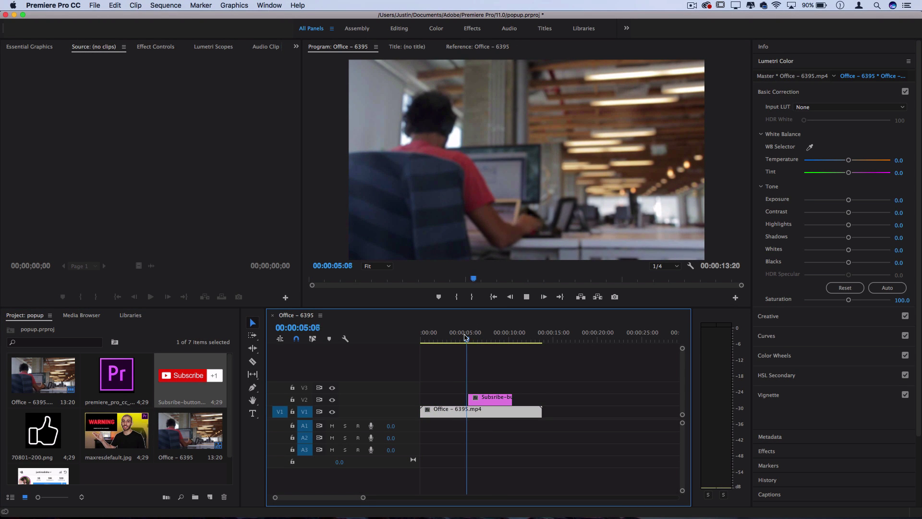
pyautogui.click(505, 341)
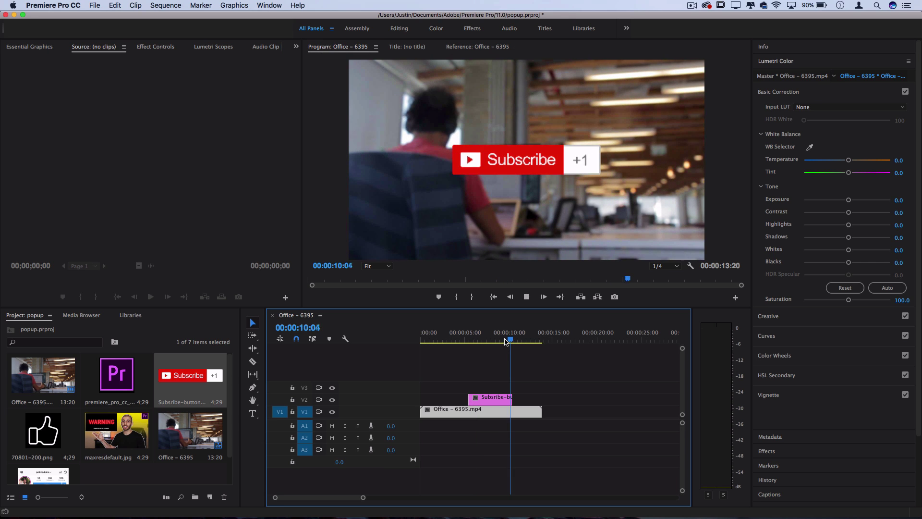
pyautogui.press('space')
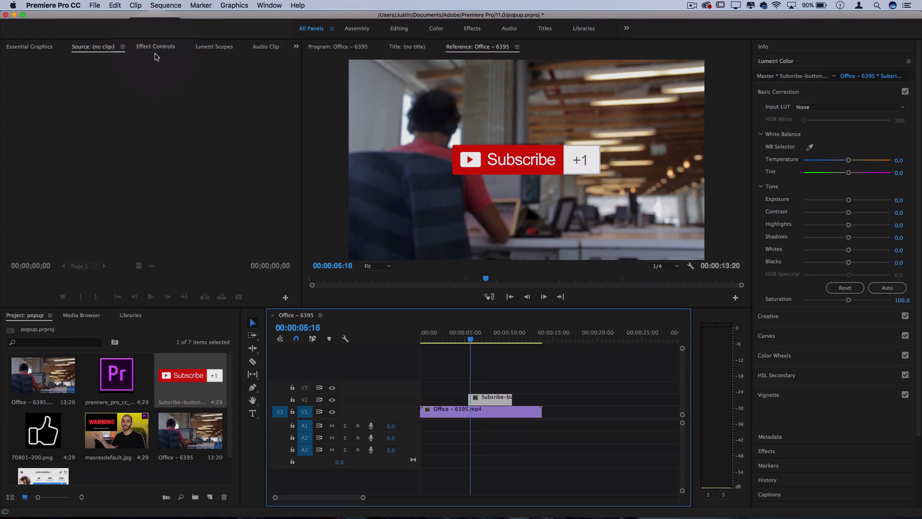
# - Set the Subscribe image's Position to 1378, 233 and trim the end of its clip to about 00:00:10:01
pyautogui.click(154, 48)
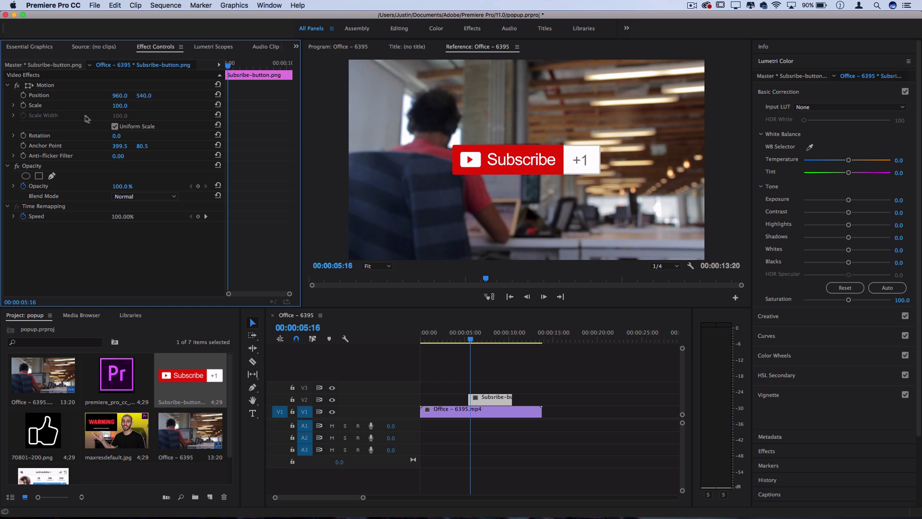
pyautogui.moveTo(122, 96); pyautogui.dragTo(310, 96)
pyautogui.moveTo(146, 96); pyautogui.dragTo(14, 96)
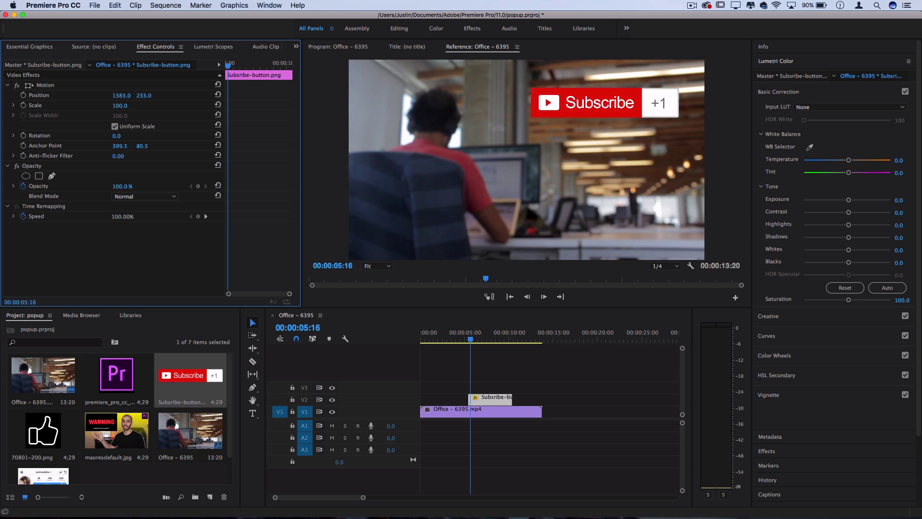
pyautogui.moveTo(123, 96); pyautogui.dragTo(120, 96)
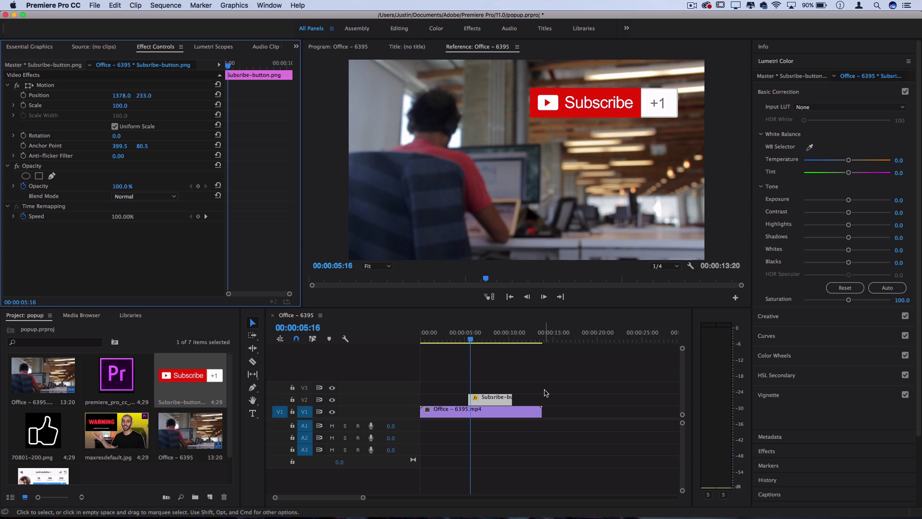
pyautogui.moveTo(470, 339); pyautogui.dragTo(509, 339)
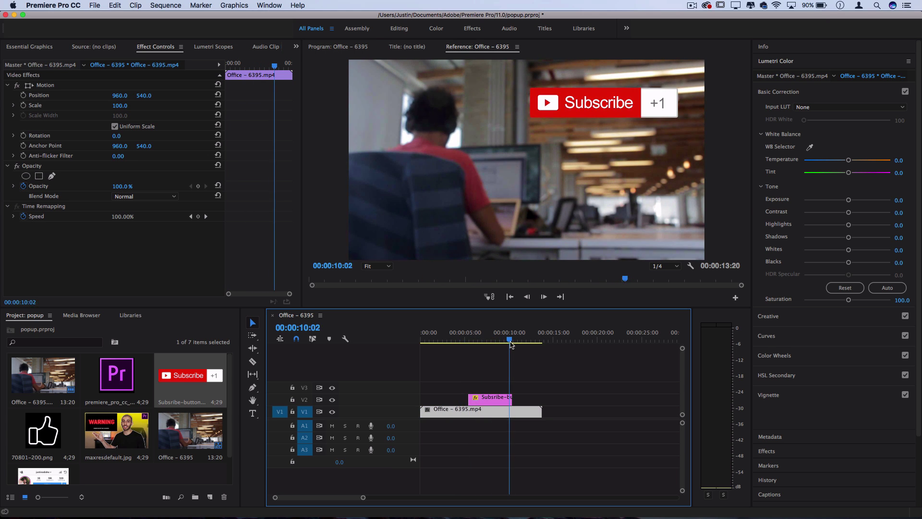
pyautogui.moveTo(512, 399); pyautogui.dragTo(509, 400)
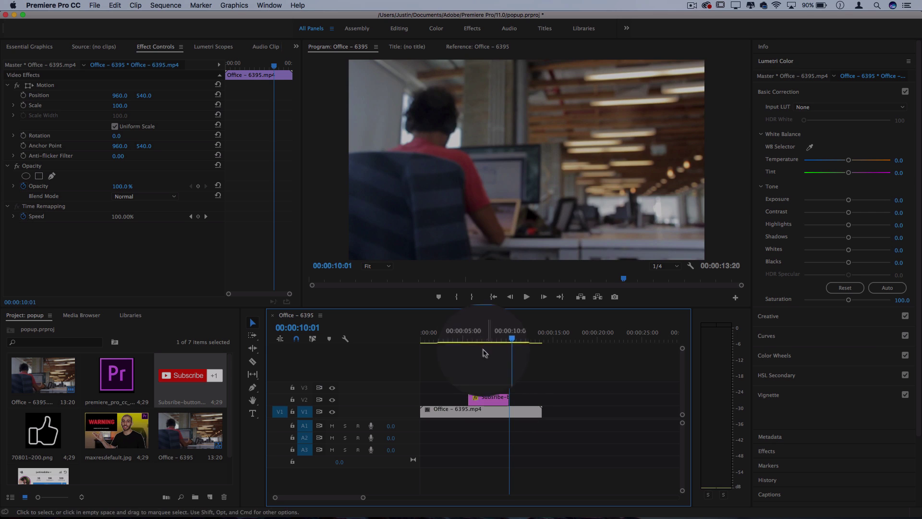
# - At the start of the Subscribe clip, turn on Scale animation and set the keyframe to 0
pyautogui.click(466, 339)
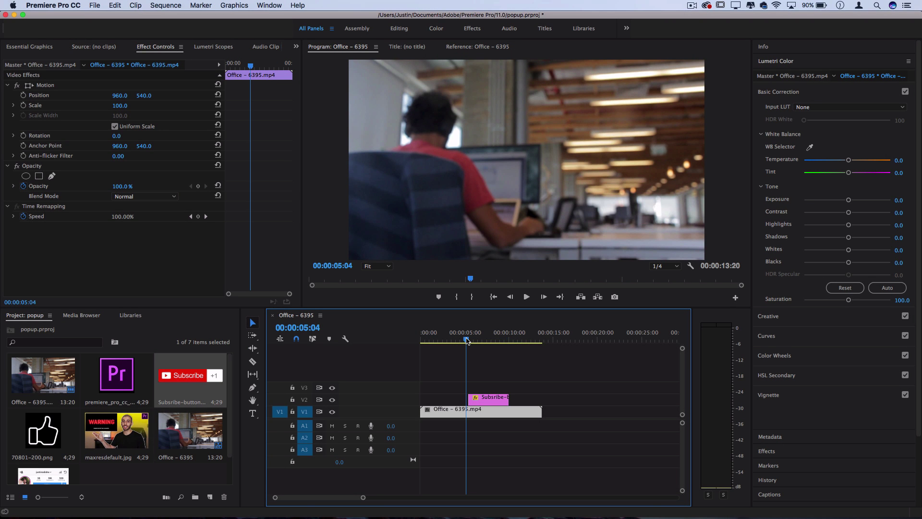
pyautogui.click(480, 400)
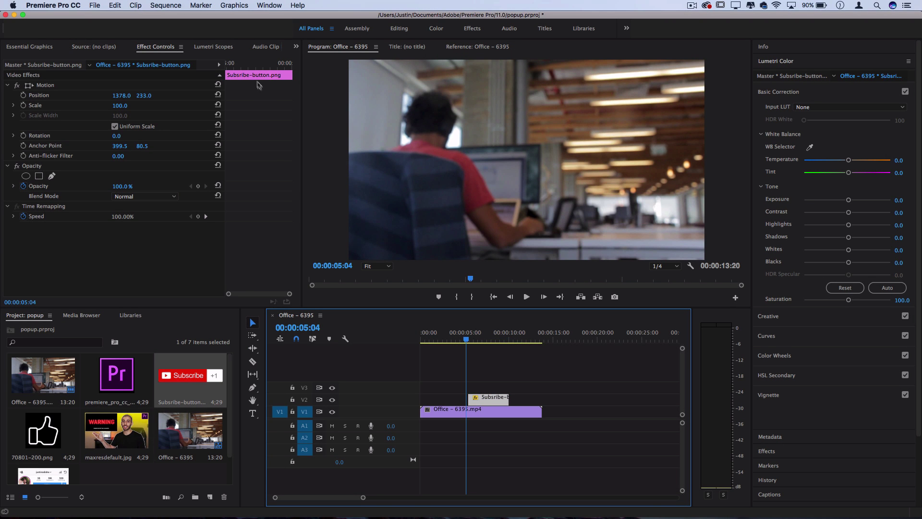
pyautogui.moveTo(249, 62); pyautogui.dragTo(181, 62)
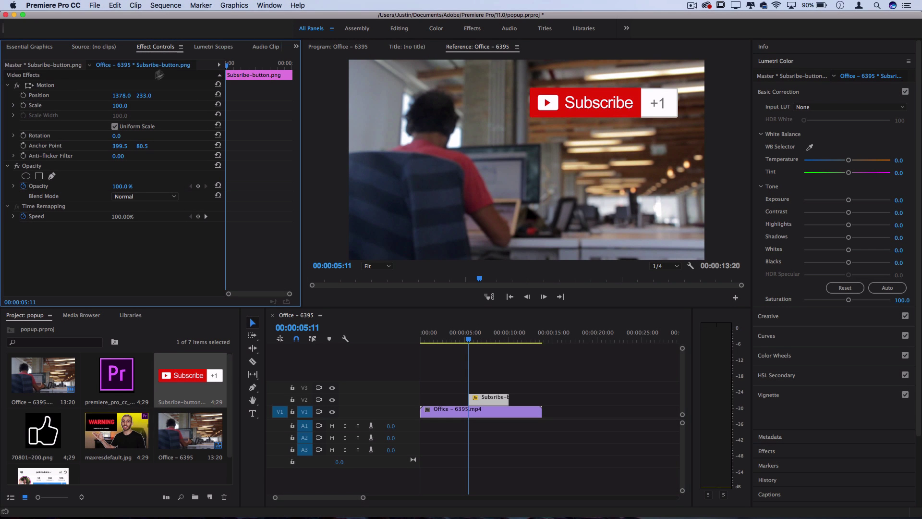
pyautogui.click(23, 107)
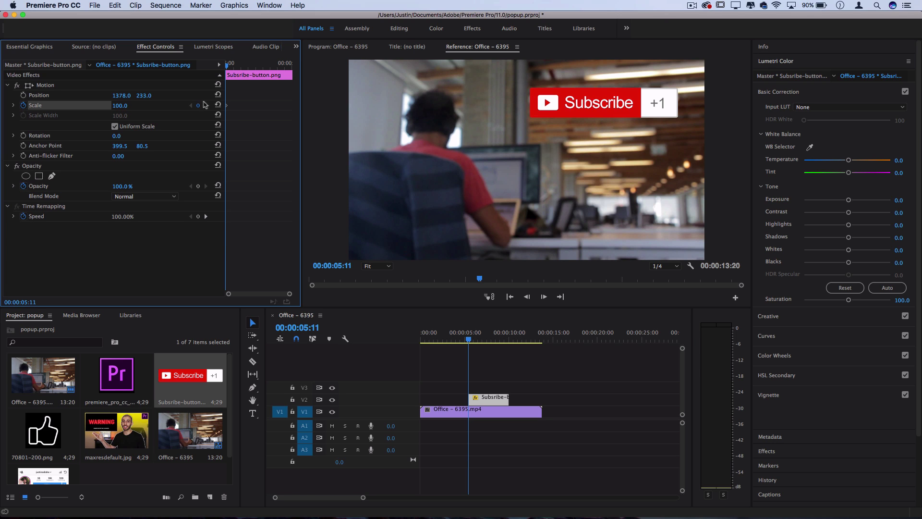
pyautogui.moveTo(122, 106); pyautogui.dragTo(144, 106)
pyautogui.click(121, 106)
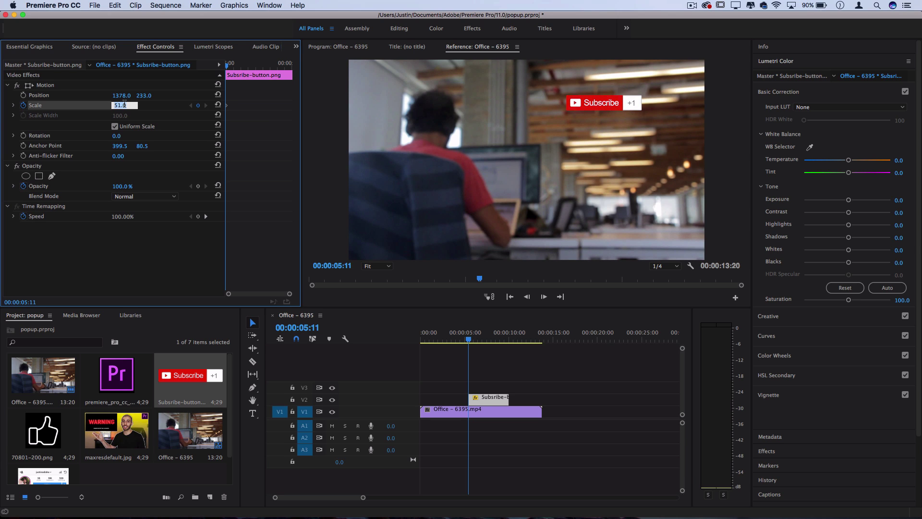
pyautogui.write('0')
pyautogui.press('Return')
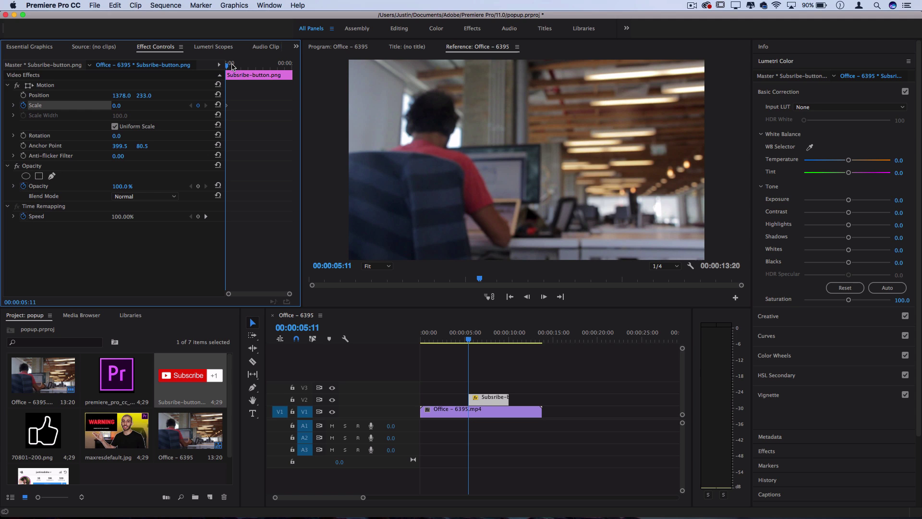
# - Add a Scale keyframe of 110 to the Subscribe clip at 00:00:06:02
pyautogui.press('Right')
pyautogui.press('Right')
pyautogui.press('Right')
pyautogui.press('Right')
pyautogui.press('Right')
pyautogui.press('Right')
pyautogui.press('Right')
pyautogui.press('Right')
pyautogui.press('Right')
pyautogui.press('Right')
pyautogui.press('Right')
pyautogui.press('Right')
pyautogui.press('Right')
pyautogui.press('Right')
pyautogui.press('Right')
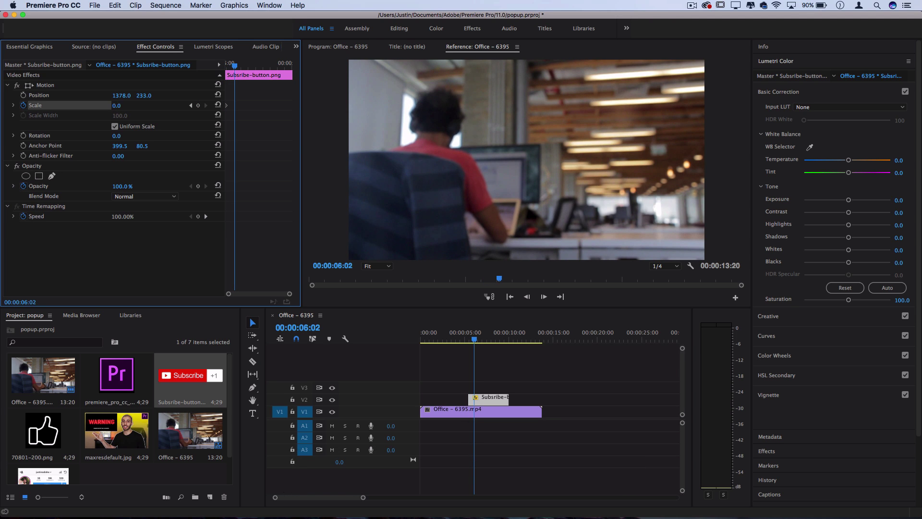
pyautogui.click(124, 105)
pyautogui.write('110')
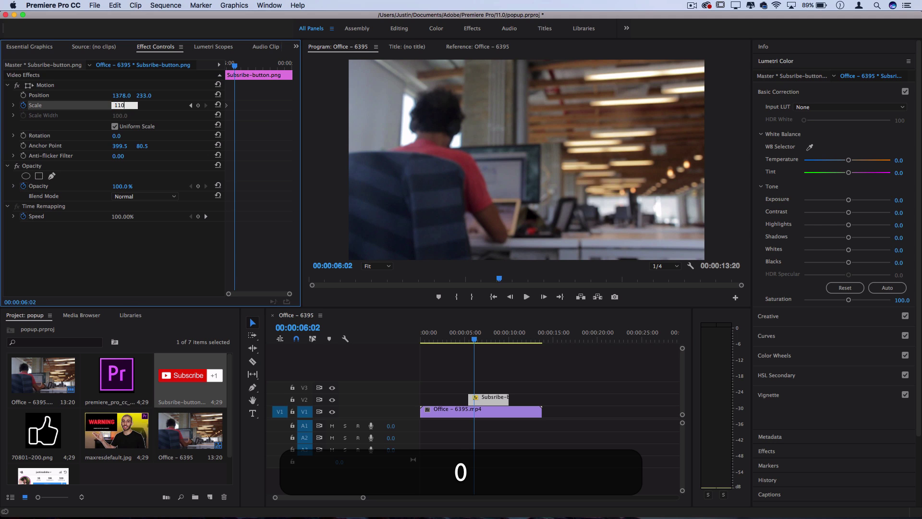
pyautogui.press('Return')
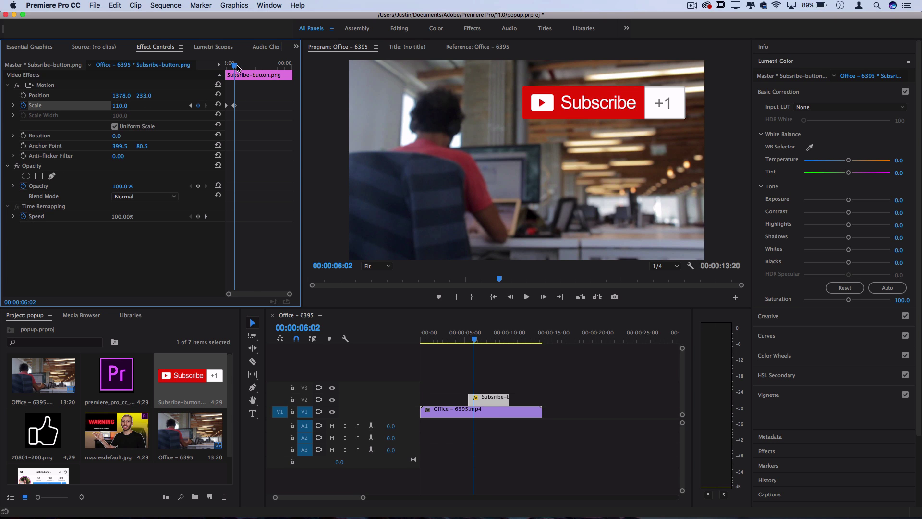
# - Add a Scale keyframe of 100 at 00:00:08:08 and play the pop-up animation from the clip's start
pyautogui.moveTo(237, 68); pyautogui.dragTo(270, 66)
pyautogui.click(122, 104)
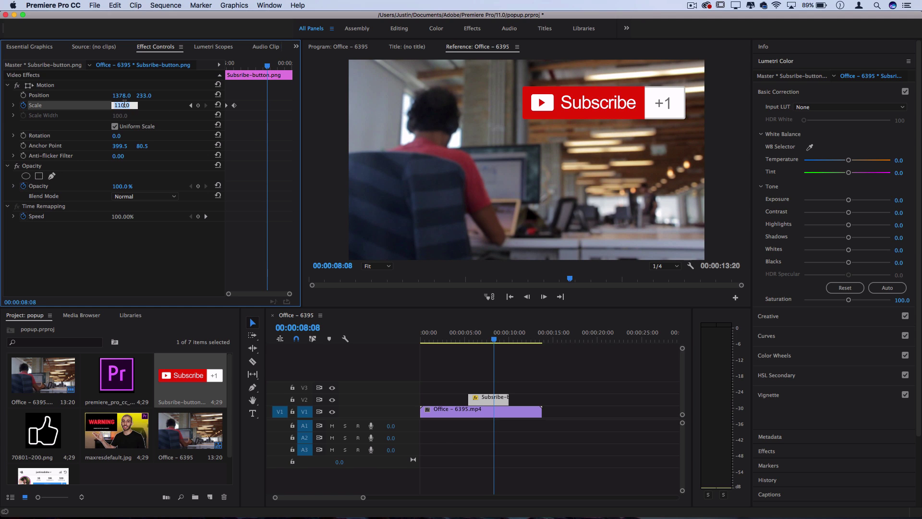
pyautogui.write('100')
pyautogui.press('Return')
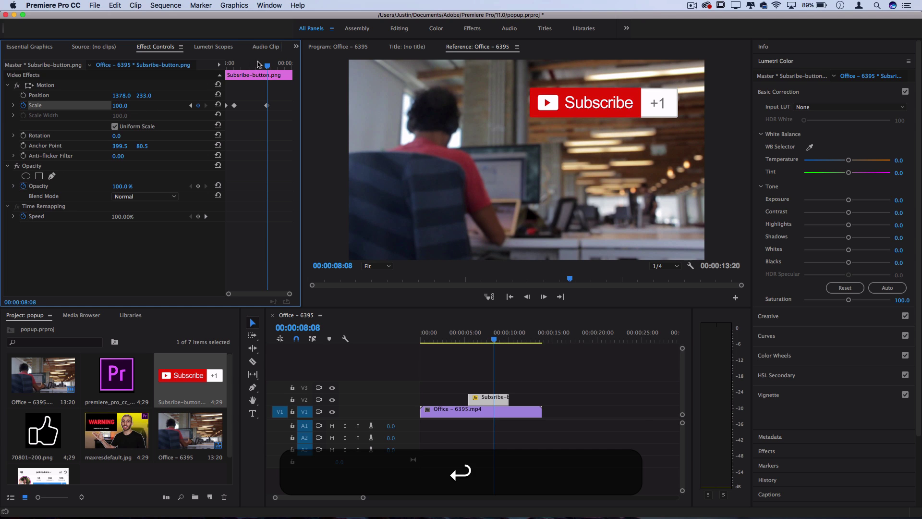
pyautogui.moveTo(258, 64); pyautogui.dragTo(138, 65)
pyautogui.press('space')
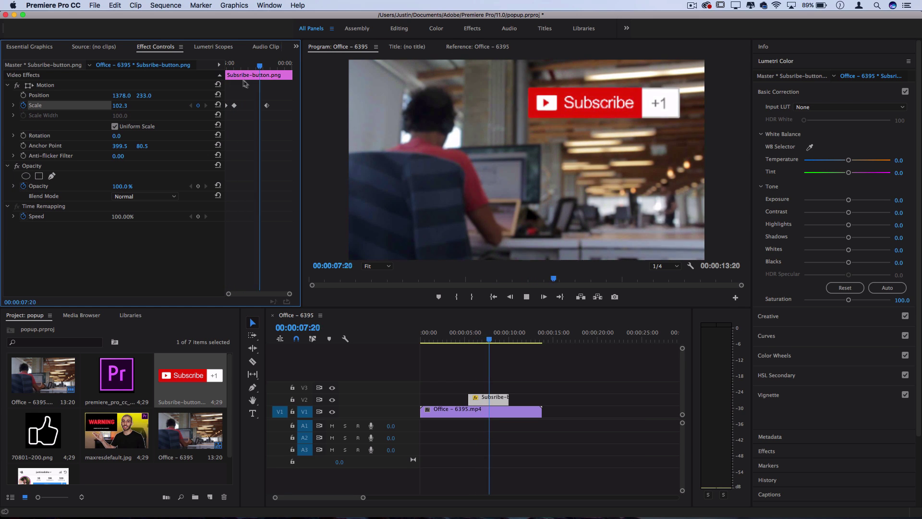
pyautogui.press('space')
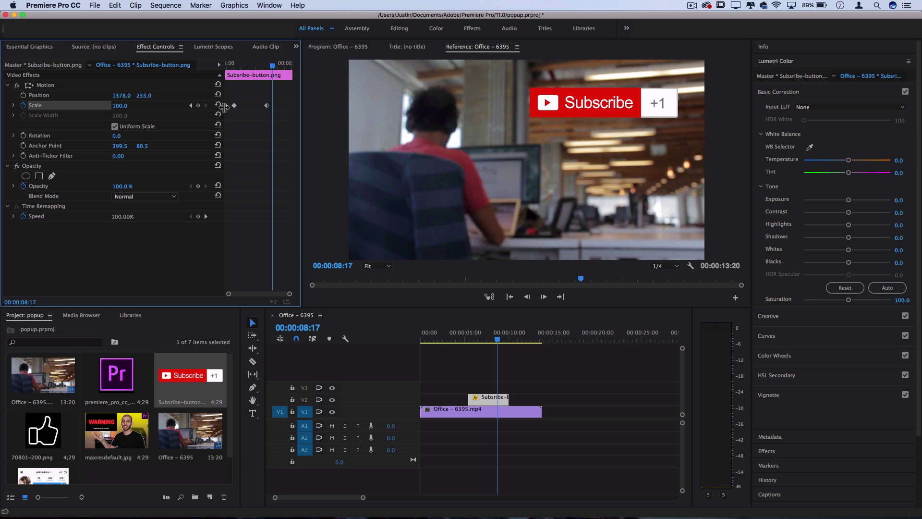
# - Move the last two Scale keyframes closer to the first, applying Ease In to the last and Ease Out to the middle one
pyautogui.moveTo(234, 105); pyautogui.dragTo(251, 106)
pyautogui.click(248, 65)
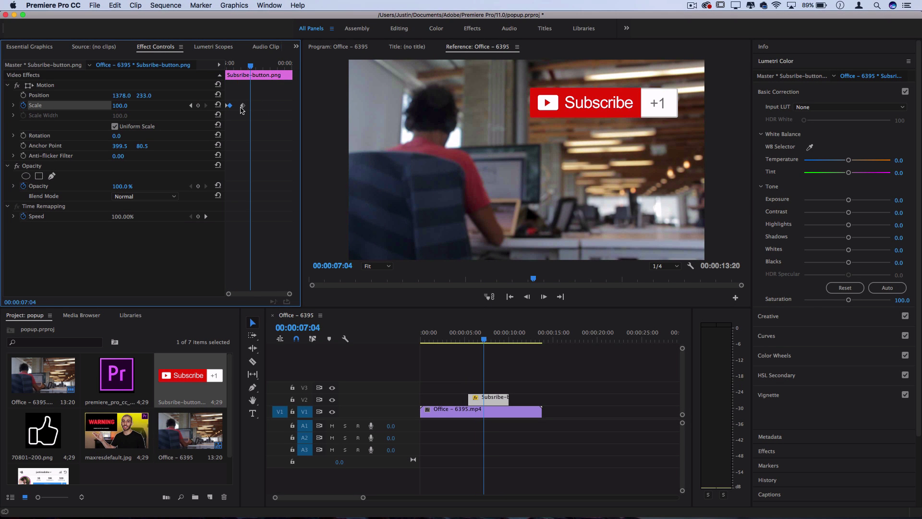
pyautogui.rightClick(243, 107)
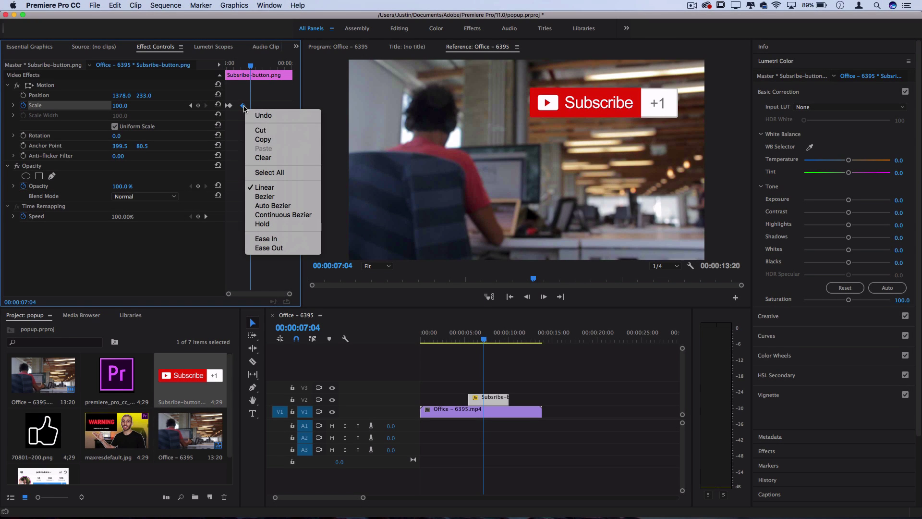
pyautogui.click(278, 239)
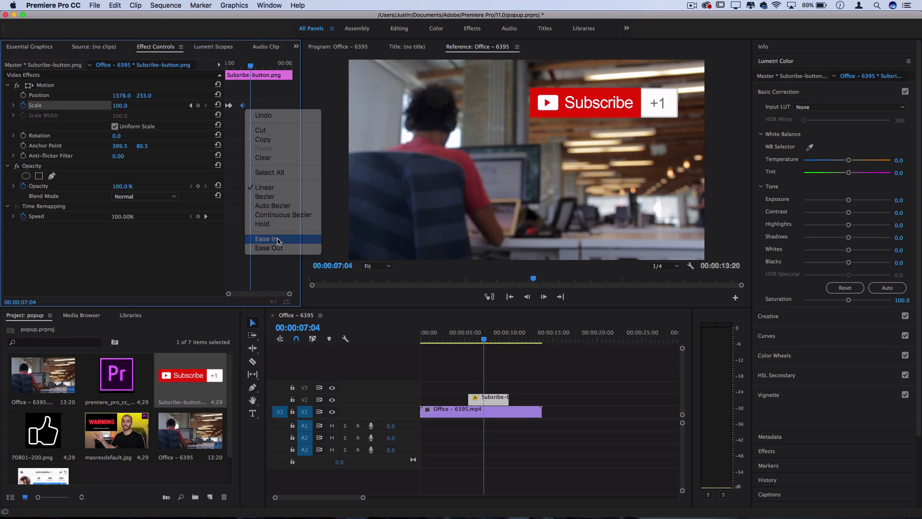
pyautogui.rightClick(231, 110)
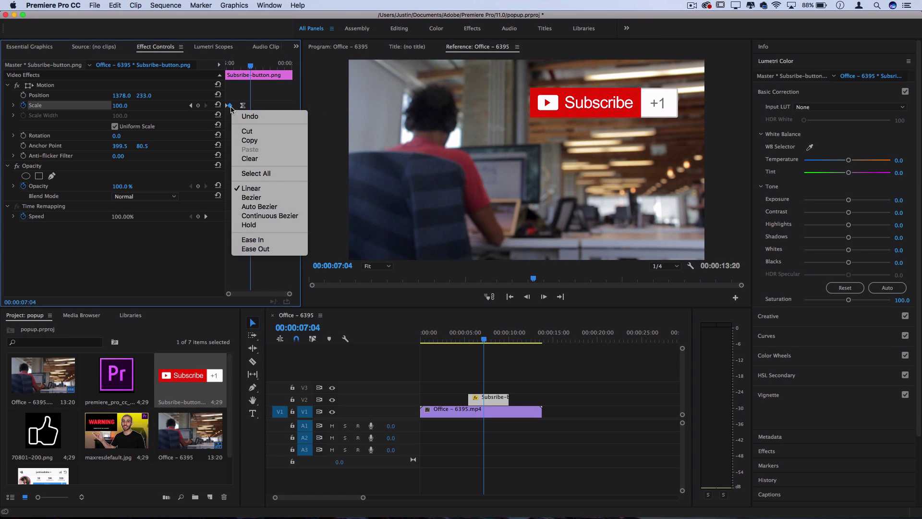
pyautogui.click(284, 249)
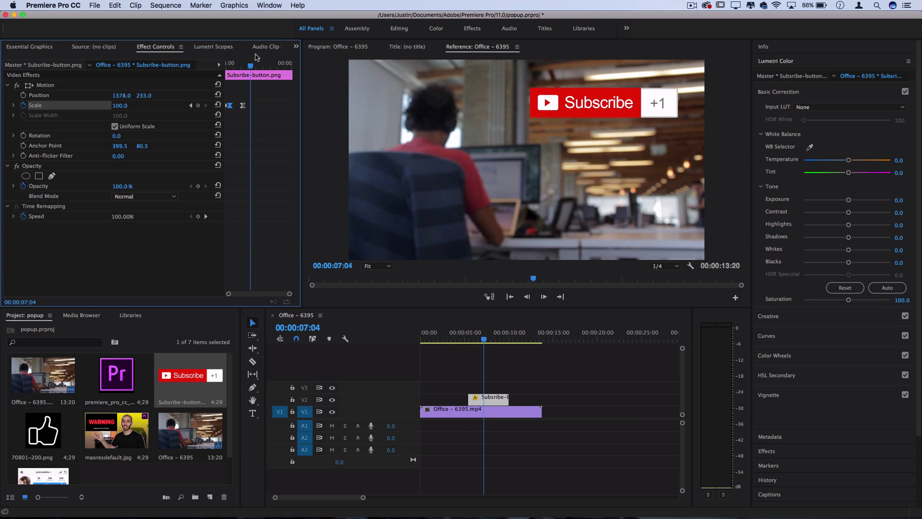
# - Preview the eased animation, fine-tune the timing of the last two Scale keyframes, and play it again
pyautogui.moveTo(250, 66); pyautogui.dragTo(172, 64)
pyautogui.press('space')
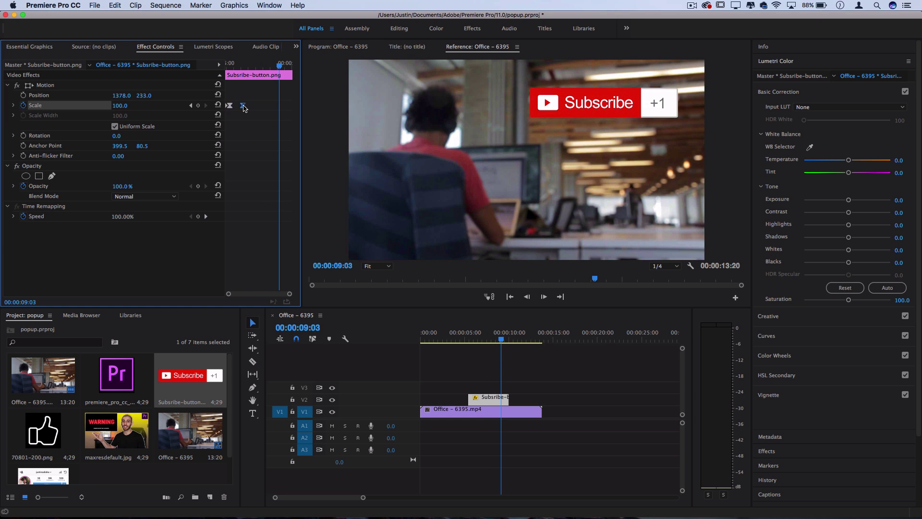
pyautogui.moveTo(243, 106); pyautogui.dragTo(232, 106)
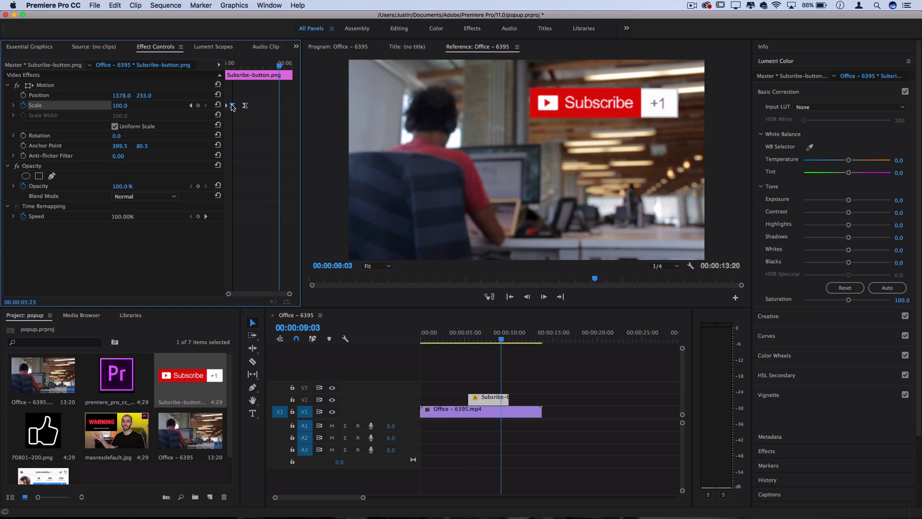
pyautogui.moveTo(241, 66); pyautogui.dragTo(159, 69)
pyautogui.press('space')
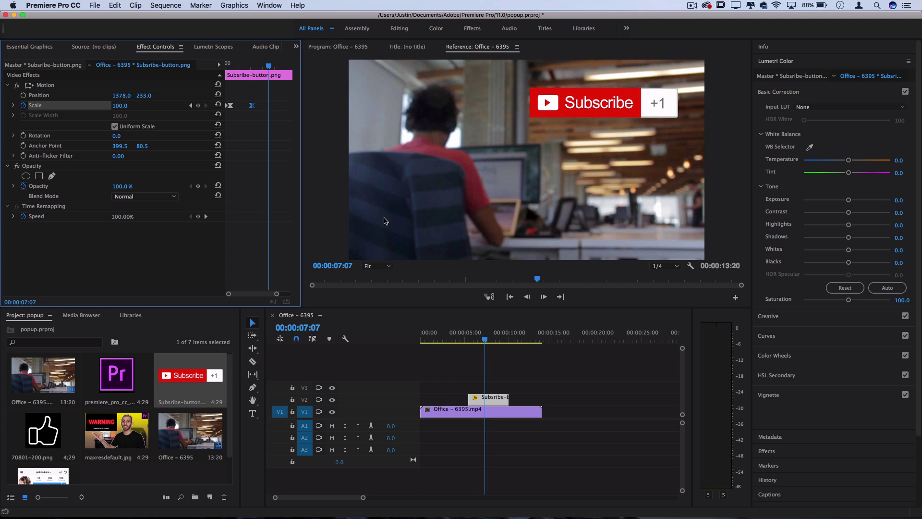
# - Copy the Subscribe clip's three Scale keyframes and paste them at 00:00:06:23
pyautogui.click(486, 320)
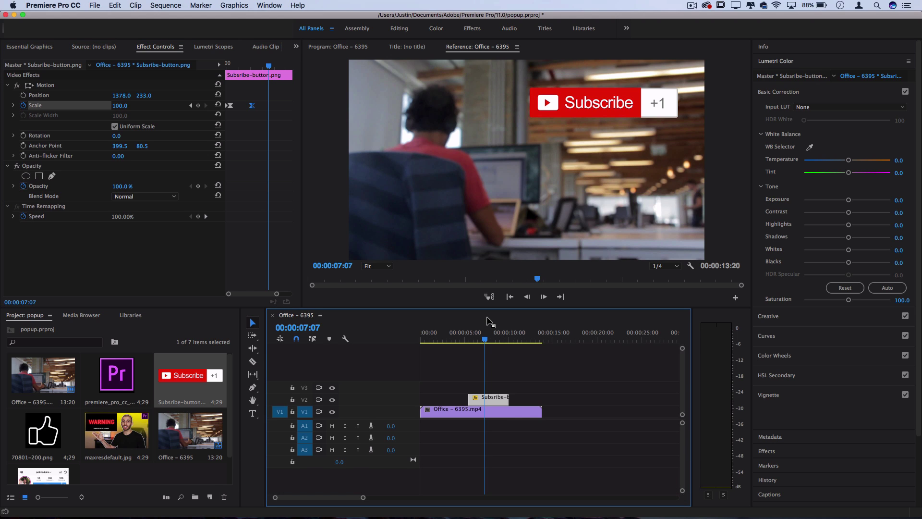
pyautogui.click(275, 108)
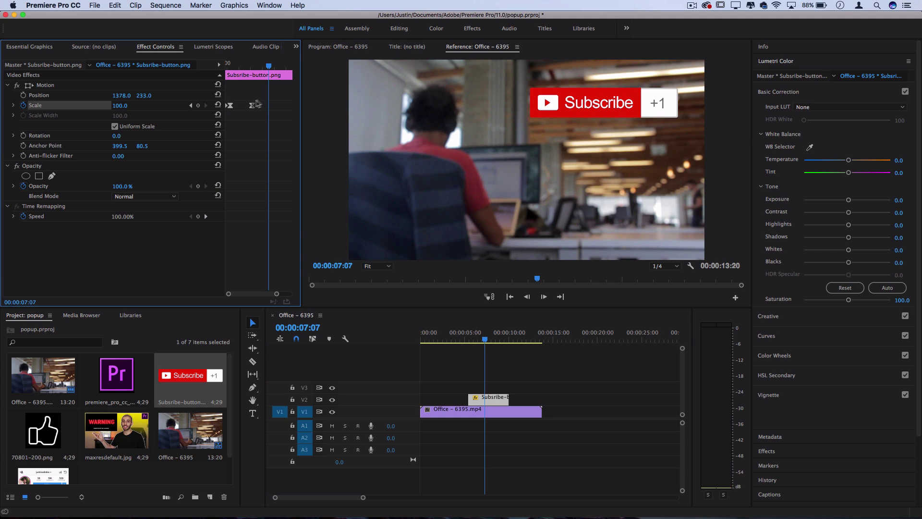
pyautogui.click(251, 105)
pyautogui.moveTo(257, 94); pyautogui.dragTo(189, 136)
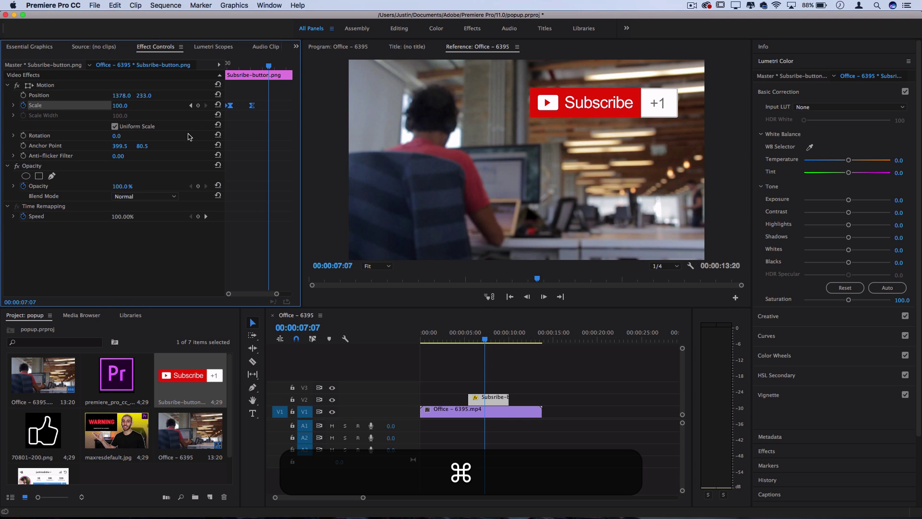
pyautogui.press('super+c')
pyautogui.click(259, 66)
pyautogui.press('super+v')
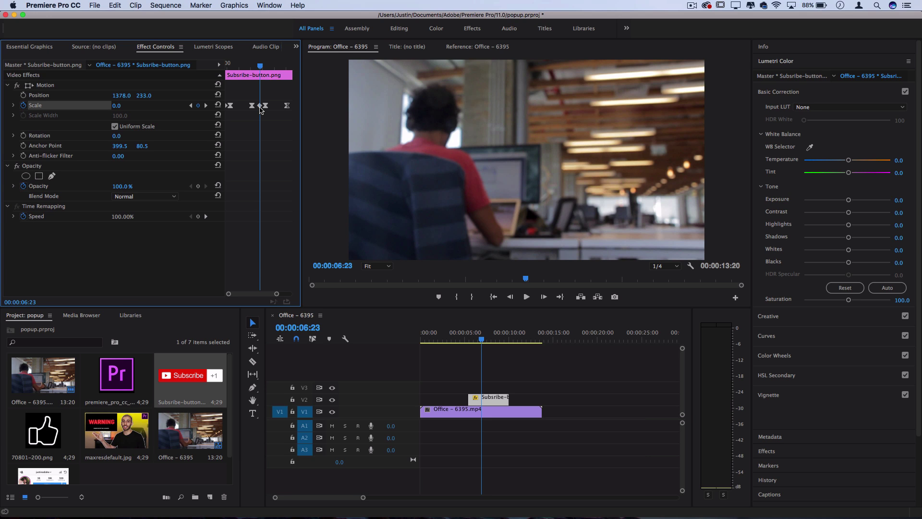
# - Reverse the order of the pasted Scale keyframes so the clip ends at scale 0, and play the animation from 00:00:05:11
pyautogui.moveTo(259, 106)
pyautogui.mouseDown()
pyautogui.moveTo(294, 108)
pyautogui.moveTo(260, 109)
pyautogui.moveTo(285, 106)
pyautogui.moveTo(270, 109)
pyautogui.mouseUp()
pyautogui.press('space')
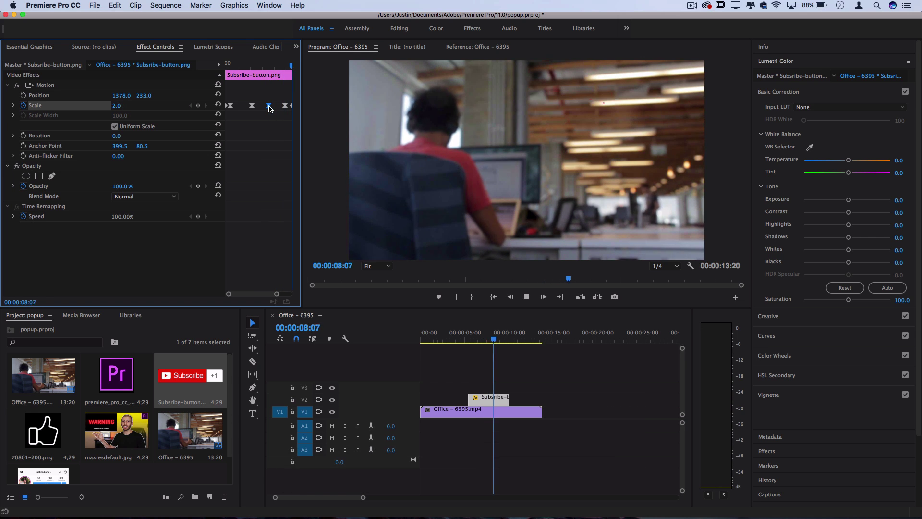
pyautogui.moveTo(282, 66); pyautogui.dragTo(96, 64)
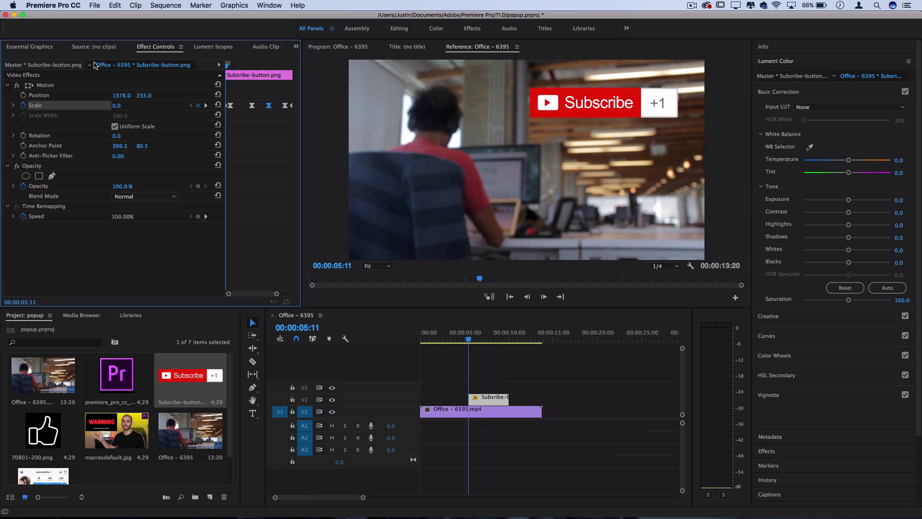
pyautogui.press('space')
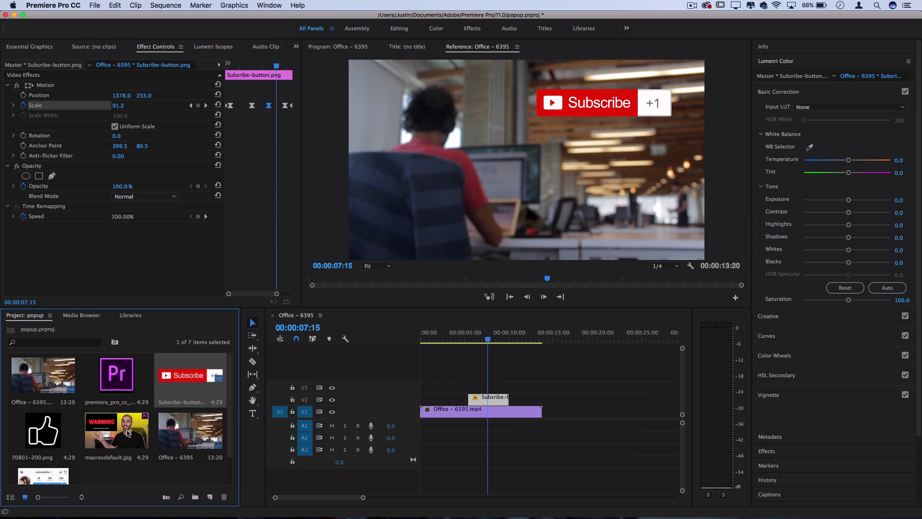
# - Look through the other project images that could use the pop-up, including the Instagram profile, Subscribe button, Premiere Pro logo and maxresdefault.jpg
pyautogui.doubleClick(129, 433)
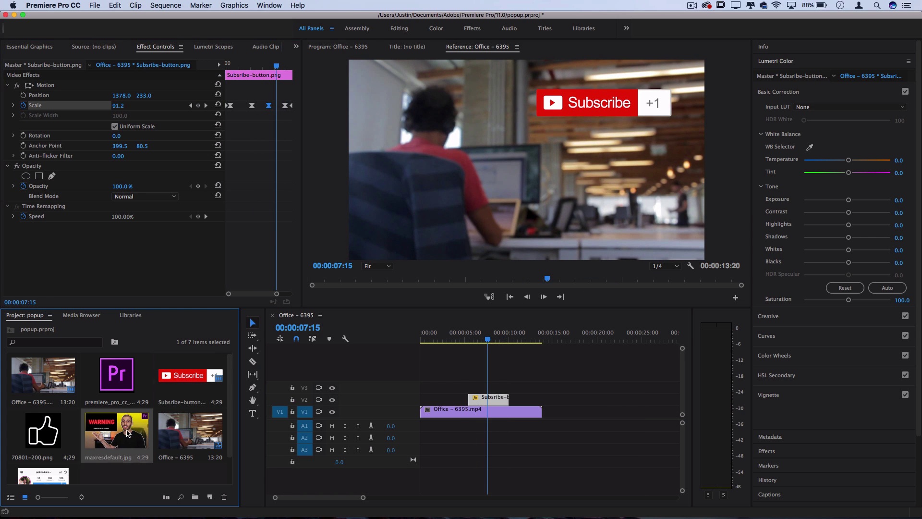
pyautogui.doubleClick(127, 392)
pyautogui.doubleClick(59, 422)
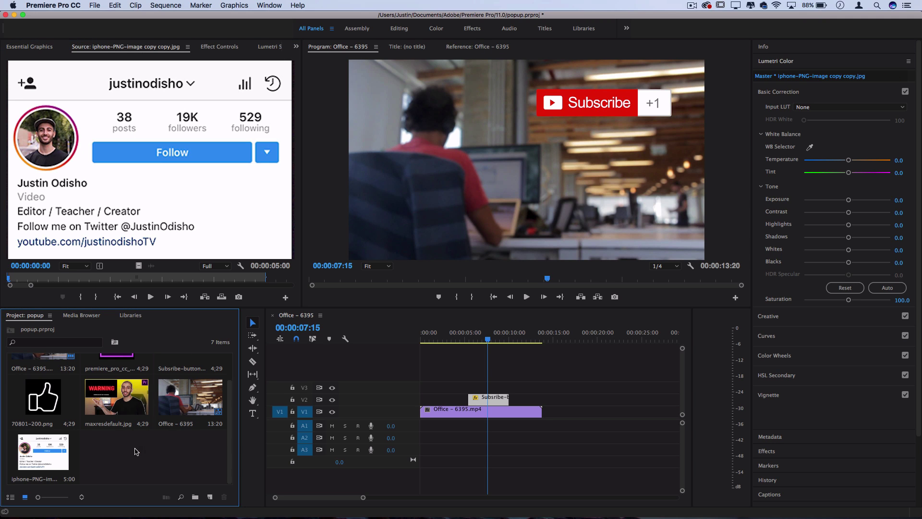
pyautogui.click(46, 448)
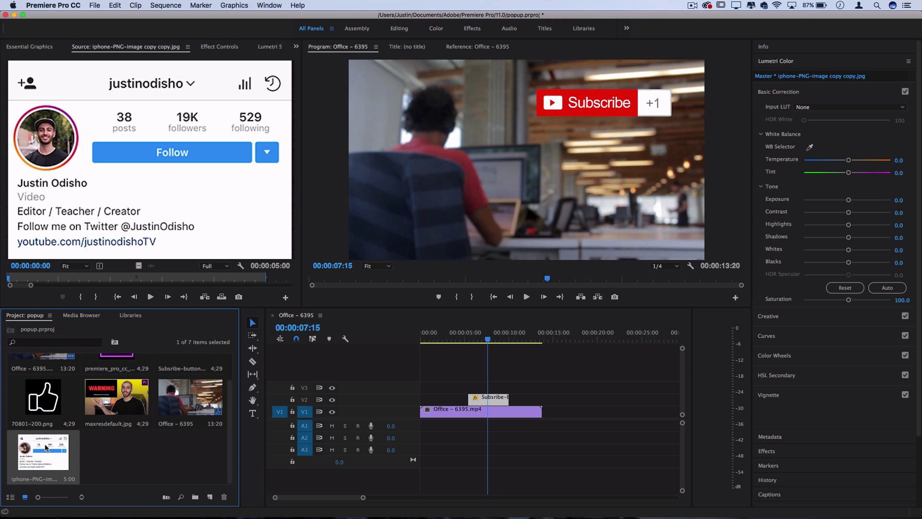
pyautogui.scroll(2, 46, 432)
pyautogui.doubleClick(208, 374)
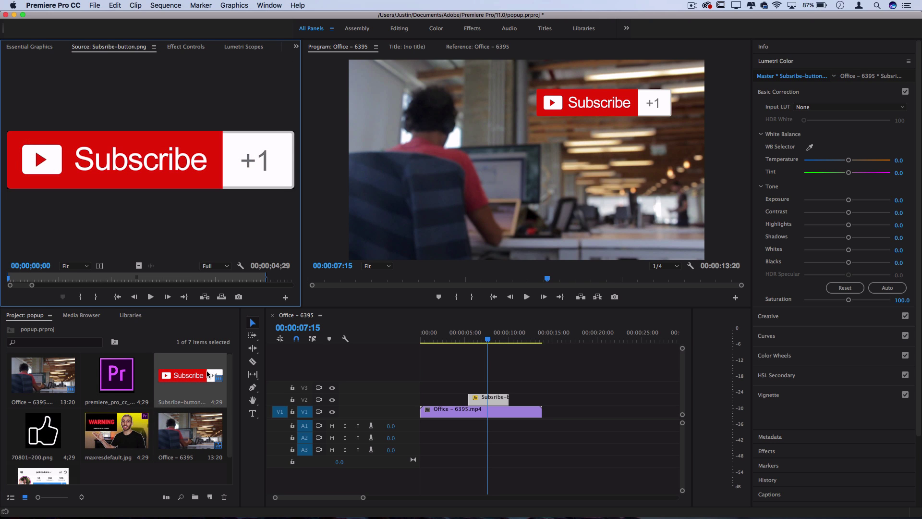
pyautogui.doubleClick(127, 375)
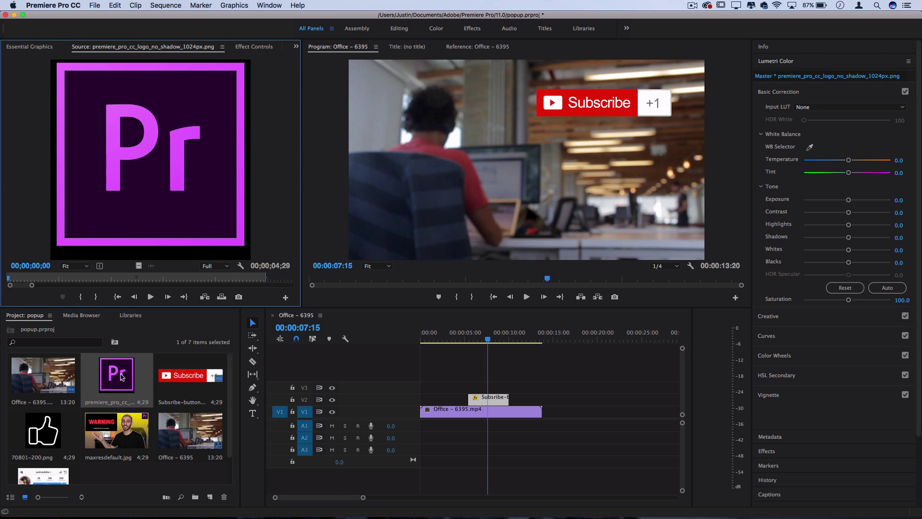
pyautogui.click(122, 430)
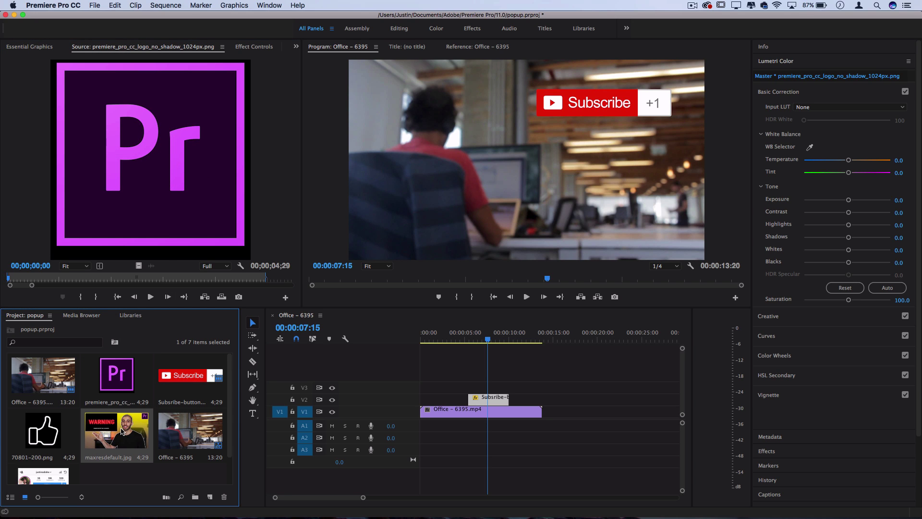